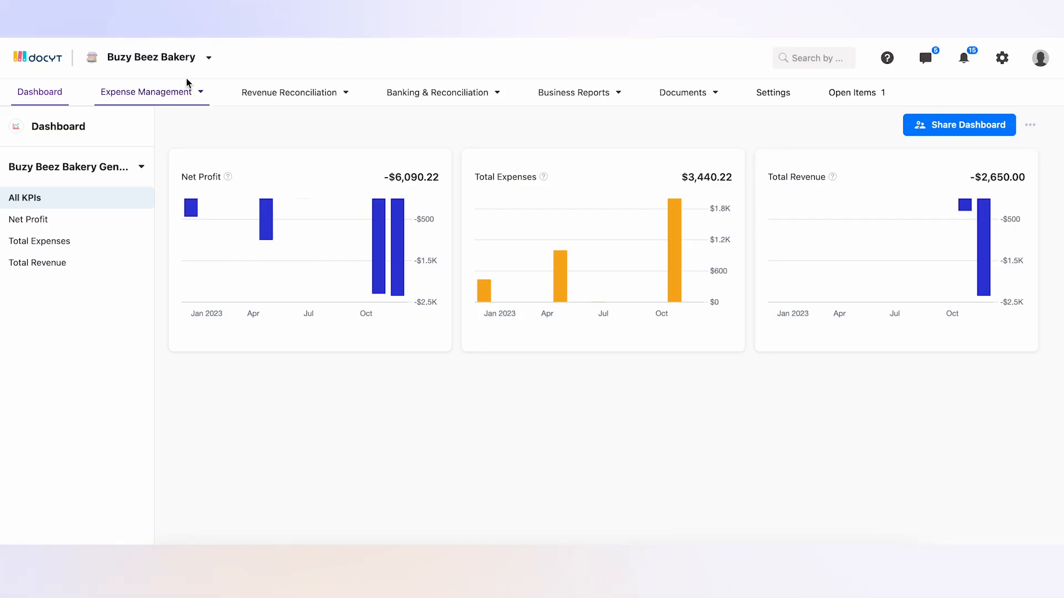
Open the Accounts Payable invoice queue from Expense Management.
{"action": "left_click", "coordinate": [179, 93]}
{"action": "mouse_move", "coordinate": [181, 119]}
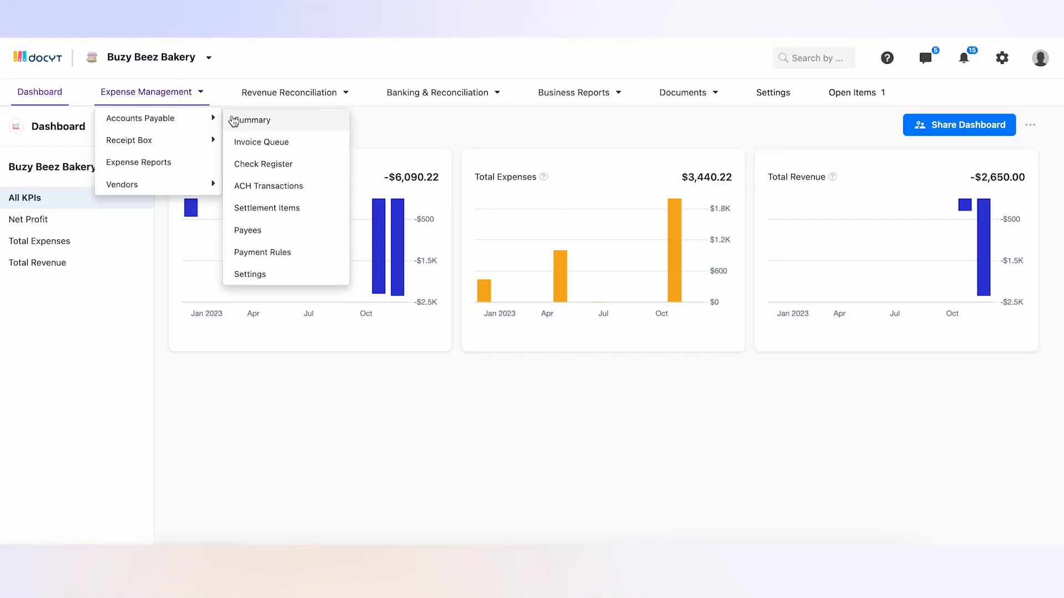
{"action": "left_click", "coordinate": [258, 143]}
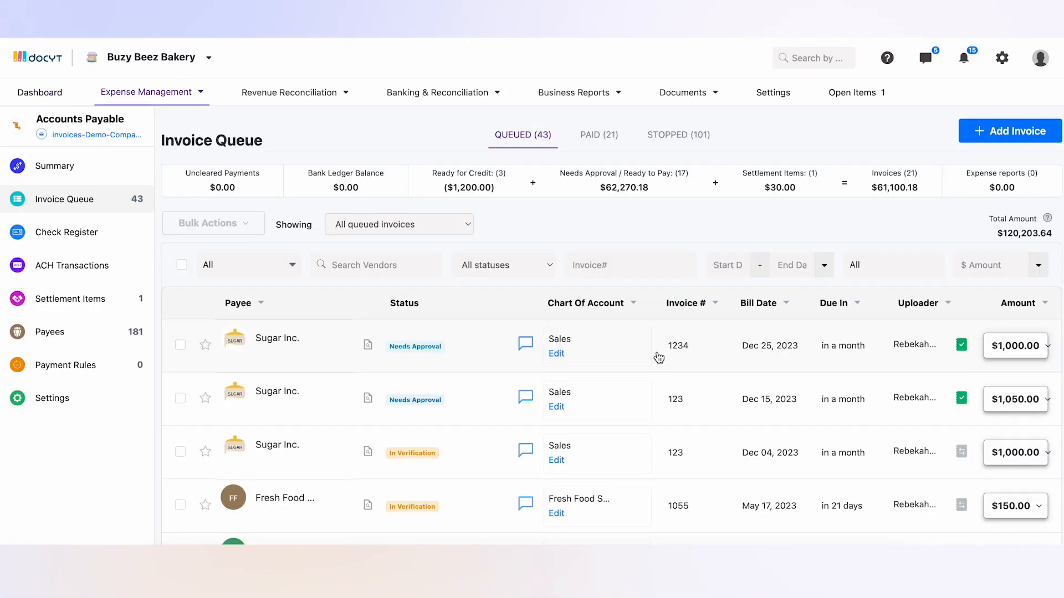
Start a Split Statement to Invoices for the Sugar Inc. invoice billed Dec 25, 2023.
{"action": "left_click", "coordinate": [1045, 346]}
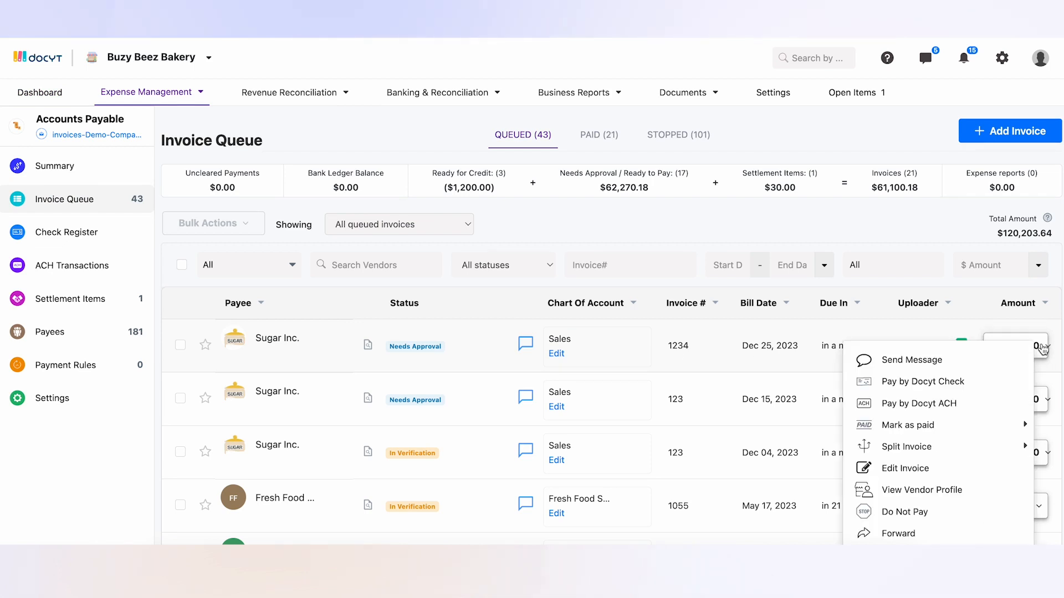
{"action": "scroll", "coordinate": [975, 390], "scroll_direction": "down", "scroll_amount": 1}
{"action": "mouse_move", "coordinate": [973, 388]}
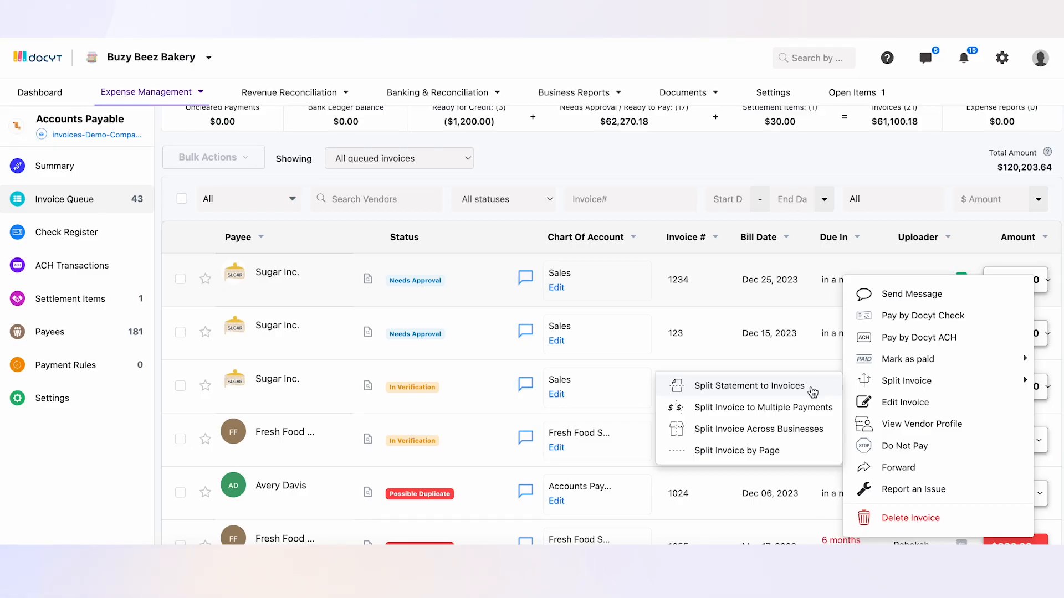
{"action": "left_click", "coordinate": [812, 392]}
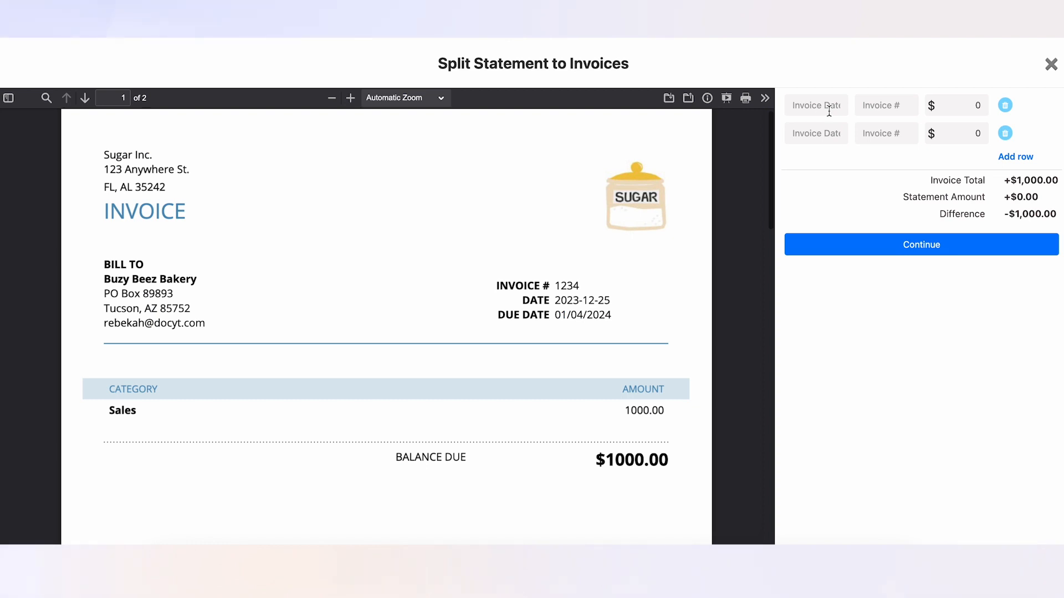
Date the two split invoices 12/08/2023 and 12/10/2023, and number them 1234 and 1567.
{"action": "left_click", "coordinate": [829, 111]}
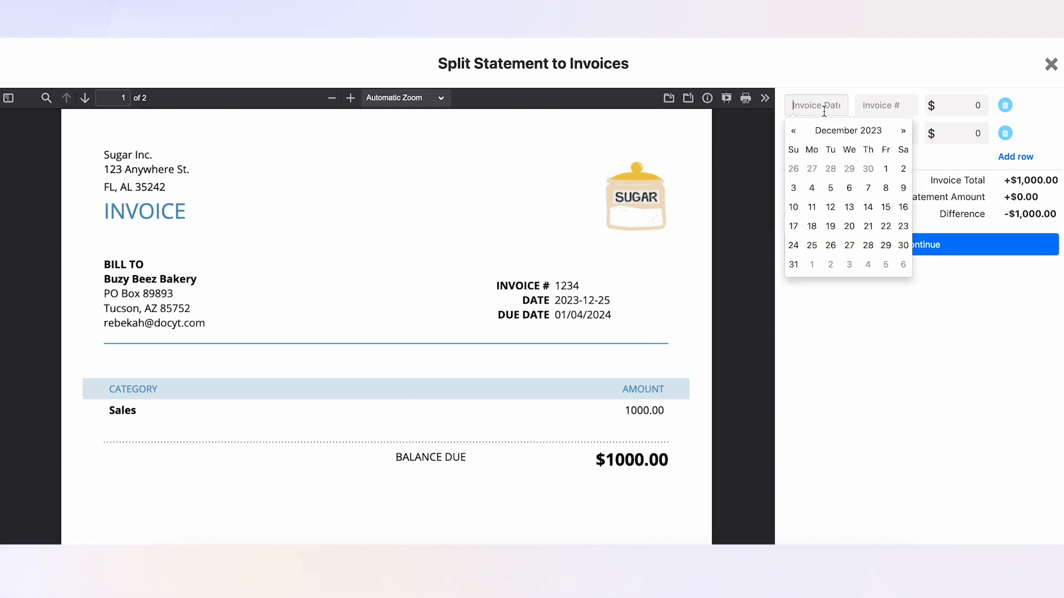
{"action": "left_click", "coordinate": [886, 187]}
{"action": "left_click", "coordinate": [817, 133]}
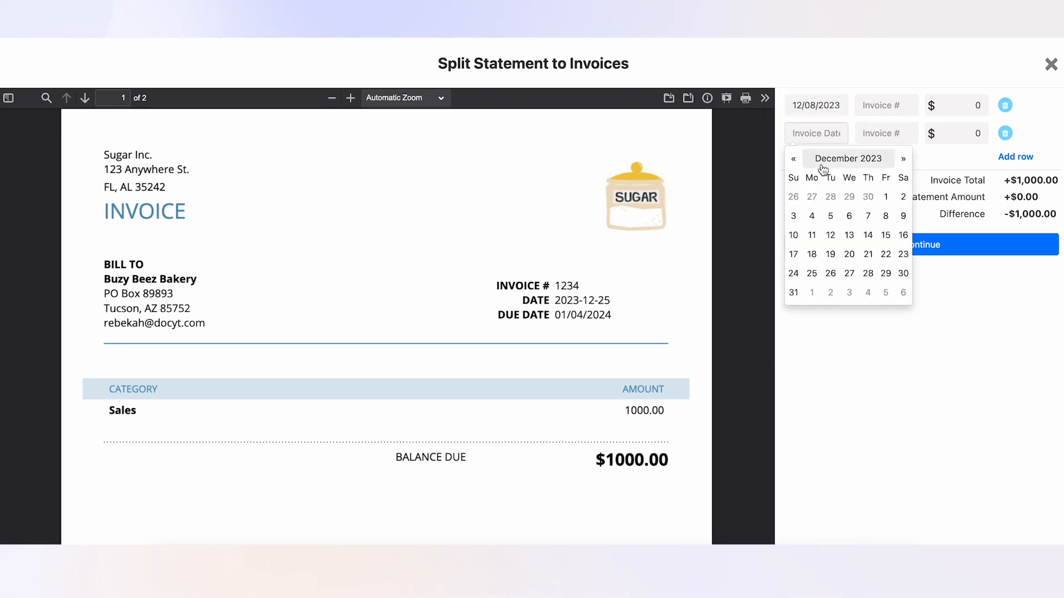
{"action": "left_click", "coordinate": [793, 236]}
{"action": "left_click", "coordinate": [882, 106]}
{"action": "type", "text": "1234"}
{"action": "left_click", "coordinate": [877, 130]}
{"action": "type", "text": "1567"}
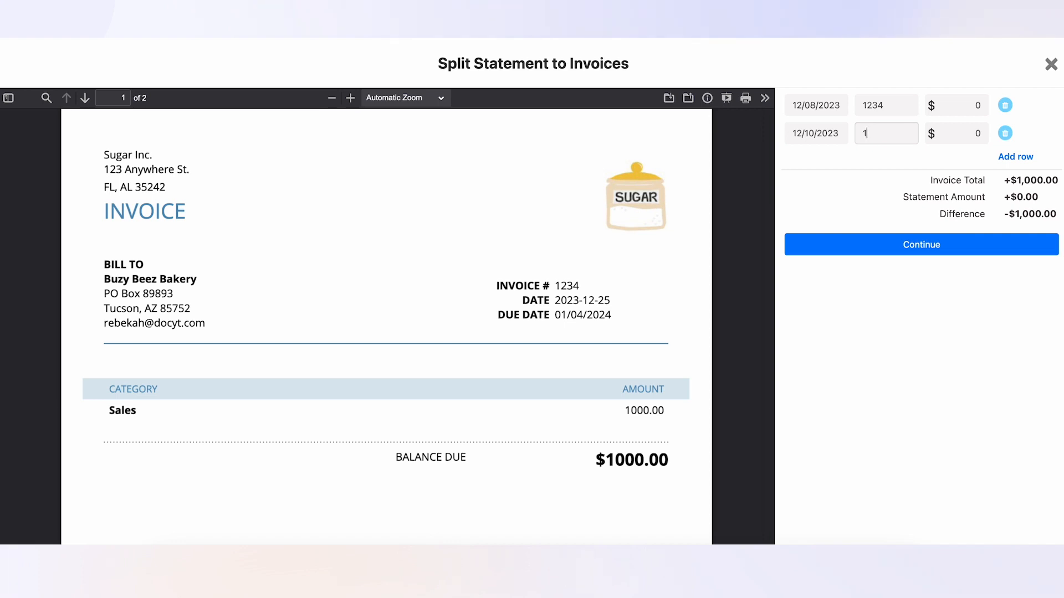
Set both split invoice amounts to $500 and proceed with splitting the verified bill.
{"action": "left_click", "coordinate": [962, 108]}
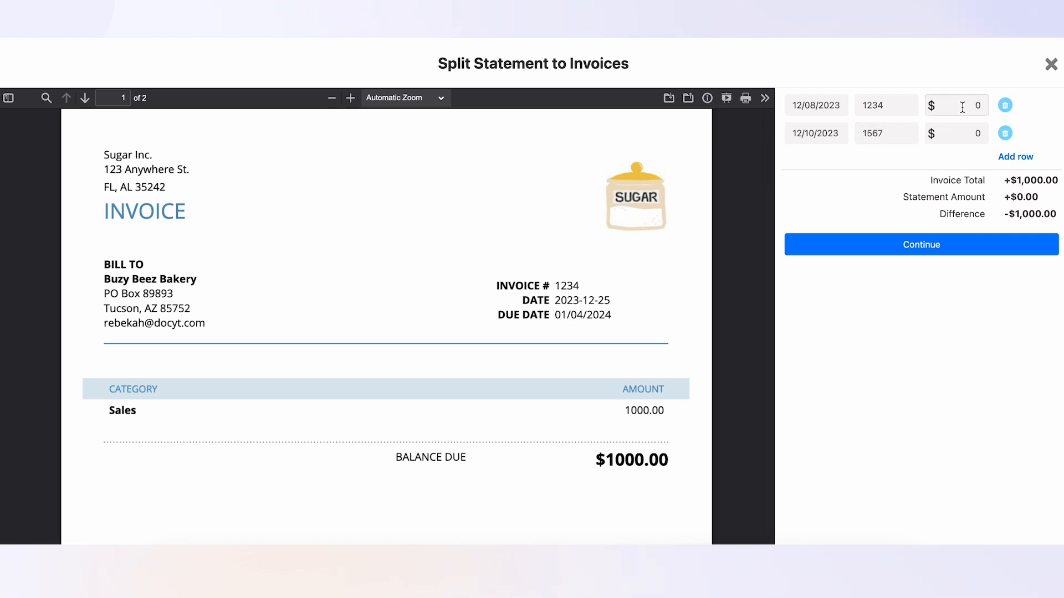
{"action": "type", "text": "500"}
{"action": "left_click", "coordinate": [981, 131]}
{"action": "type", "text": "500"}
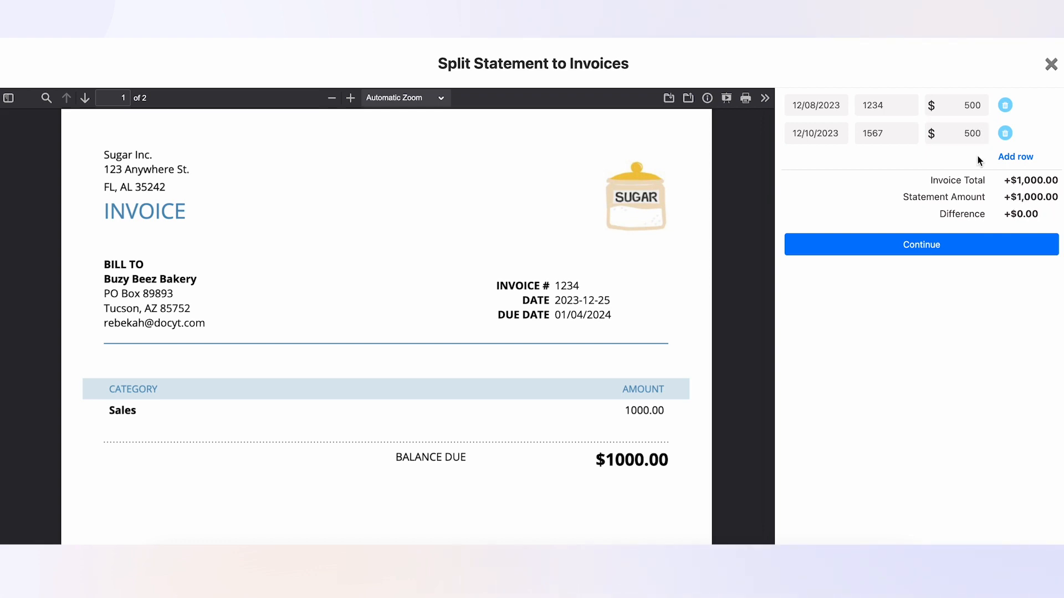
{"action": "left_click", "coordinate": [928, 250]}
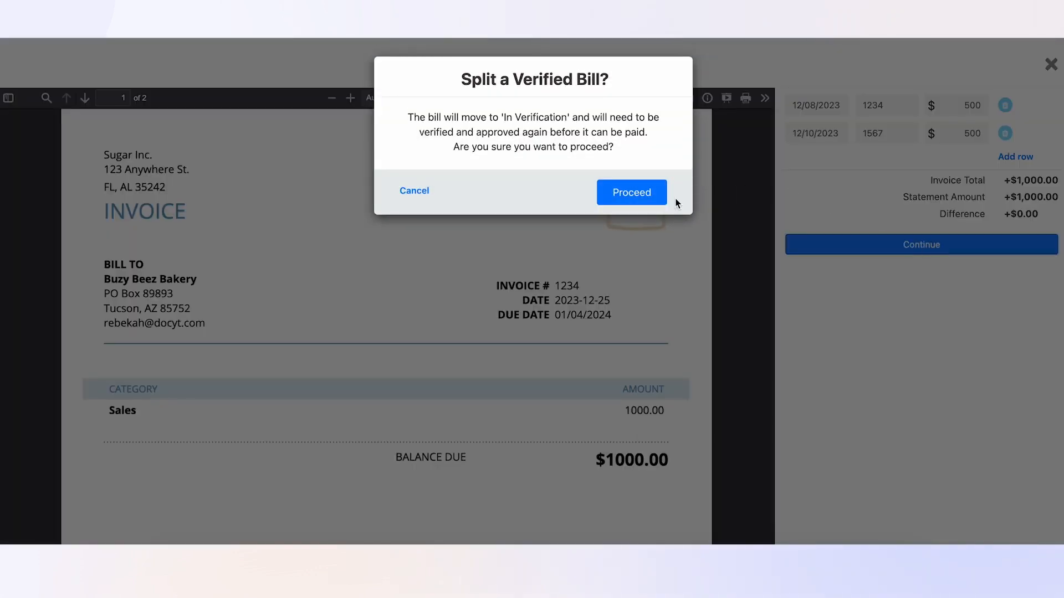
{"action": "left_click", "coordinate": [632, 194]}
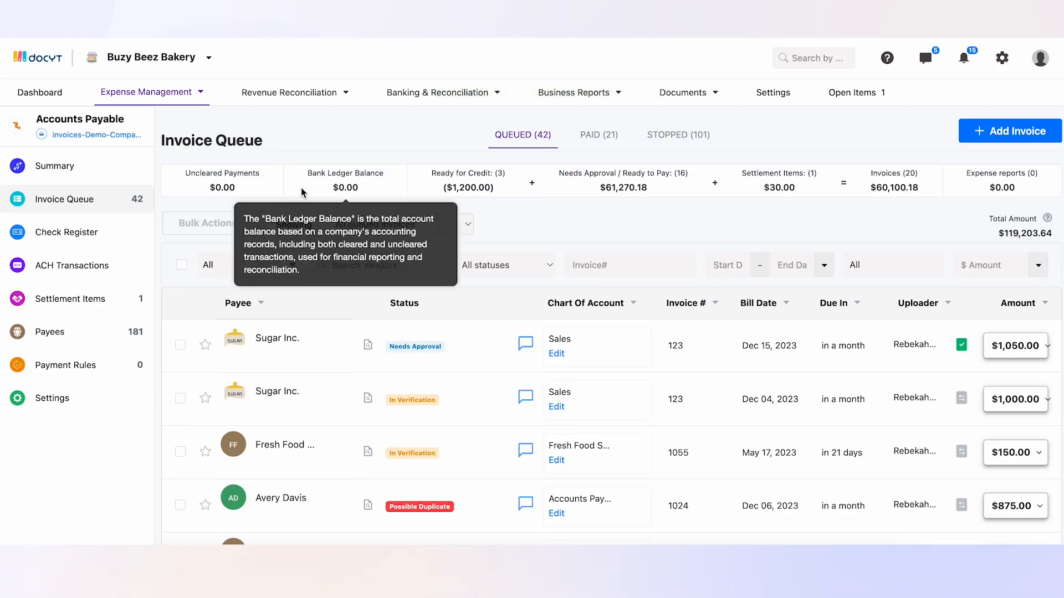
Start a Split Invoice to Multiple Payments for the $90.00 Software Co. invoice that is ready to pay.
{"action": "scroll", "coordinate": [479, 289], "scroll_direction": "down", "scroll_amount": 2}
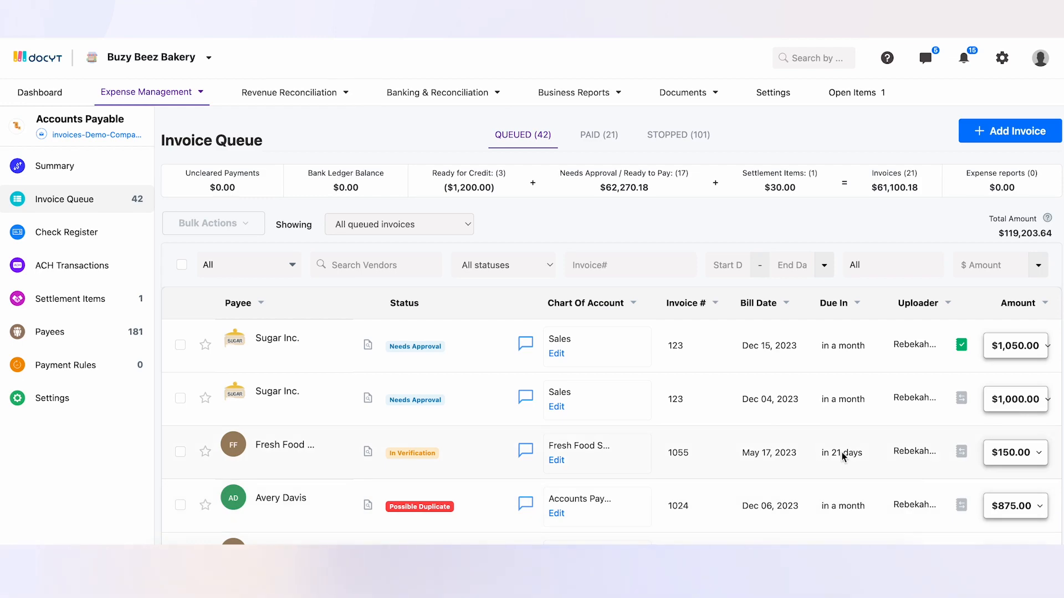
{"action": "scroll", "coordinate": [842, 456], "scroll_direction": "down", "scroll_amount": 5}
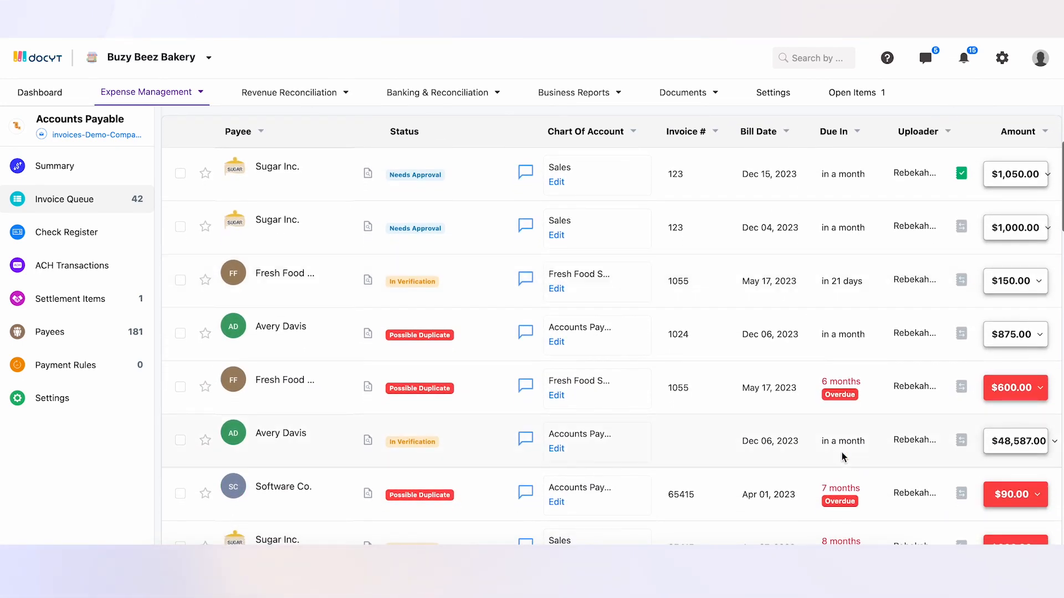
{"action": "scroll", "coordinate": [842, 456], "scroll_direction": "down", "scroll_amount": 5}
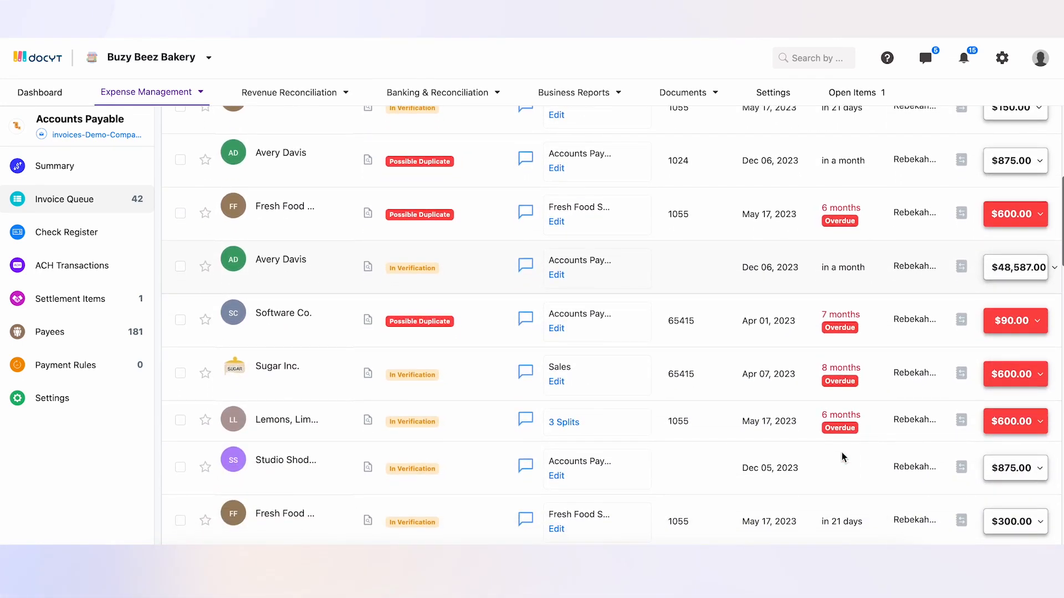
{"action": "scroll", "coordinate": [842, 456], "scroll_direction": "down", "scroll_amount": 6}
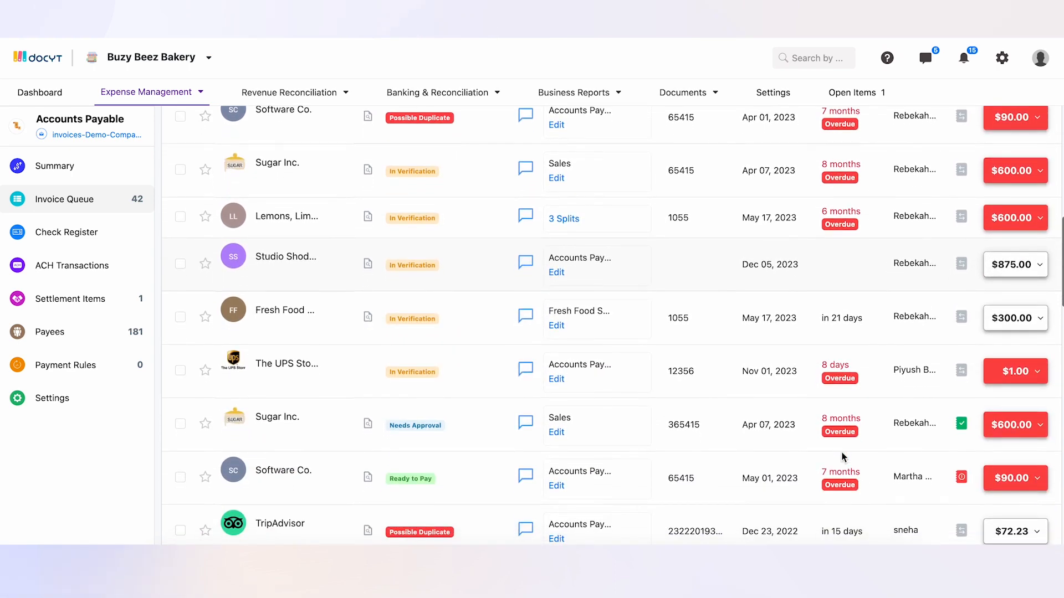
{"action": "scroll", "coordinate": [842, 456], "scroll_direction": "down", "scroll_amount": 4}
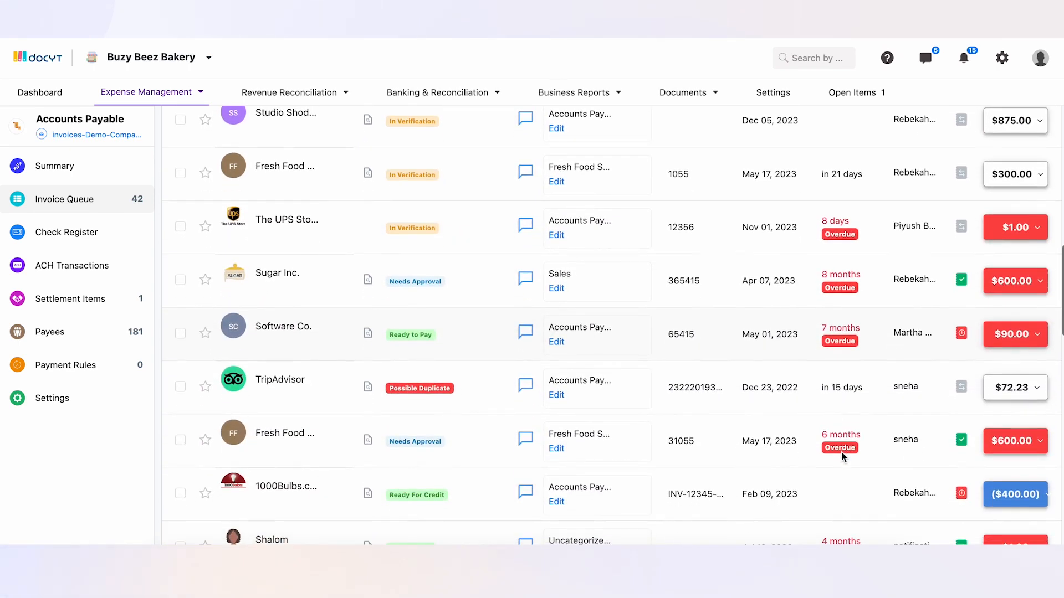
{"action": "left_click", "coordinate": [1008, 335]}
{"action": "mouse_move", "coordinate": [908, 441]}
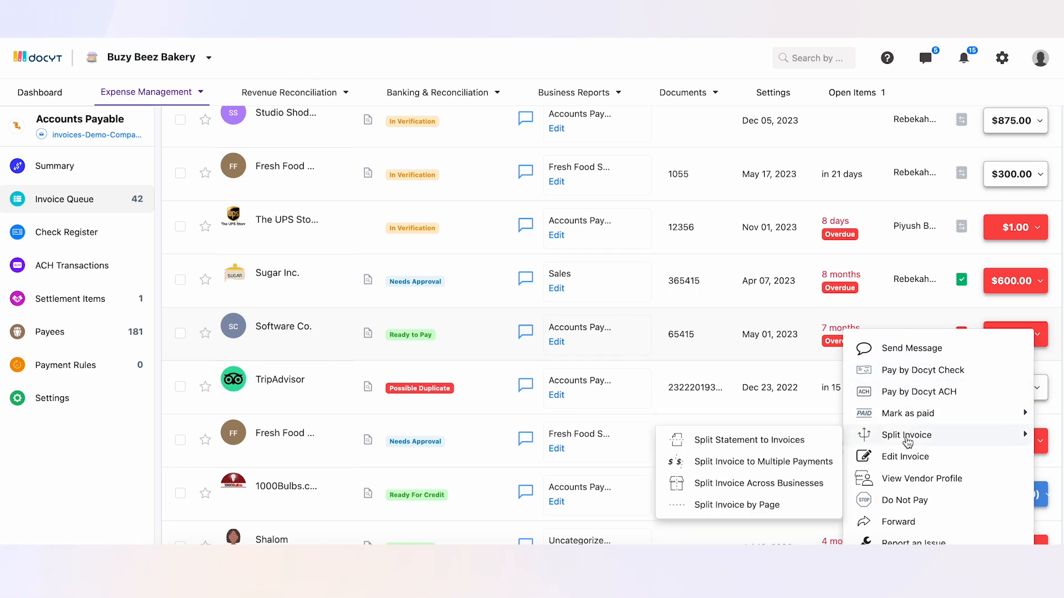
{"action": "left_click", "coordinate": [766, 463]}
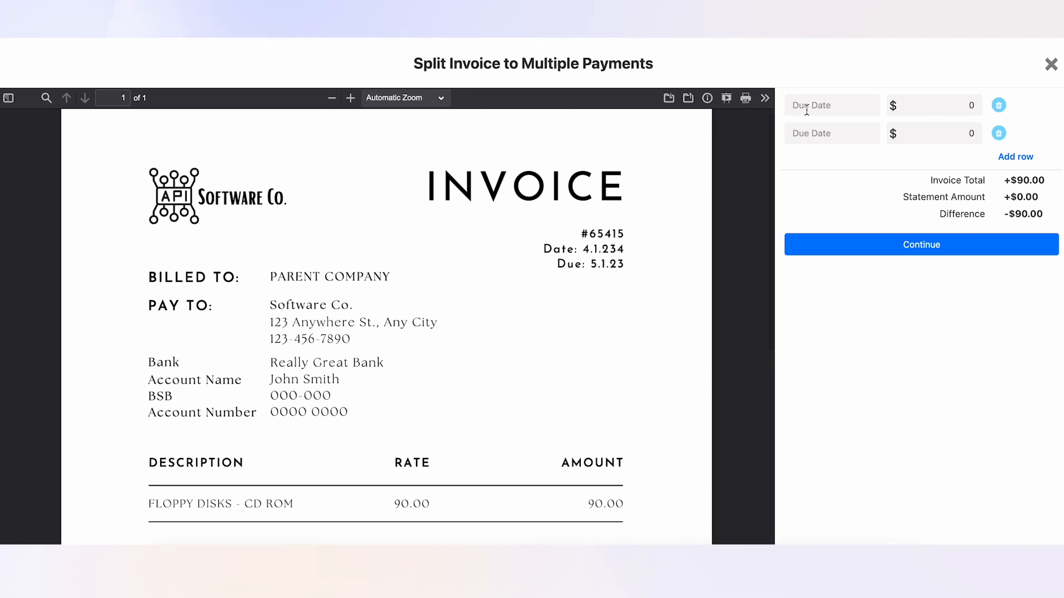
Set the due dates of the two payments to 12/05/2023 and 12/10/2023.
{"action": "left_click", "coordinate": [807, 109]}
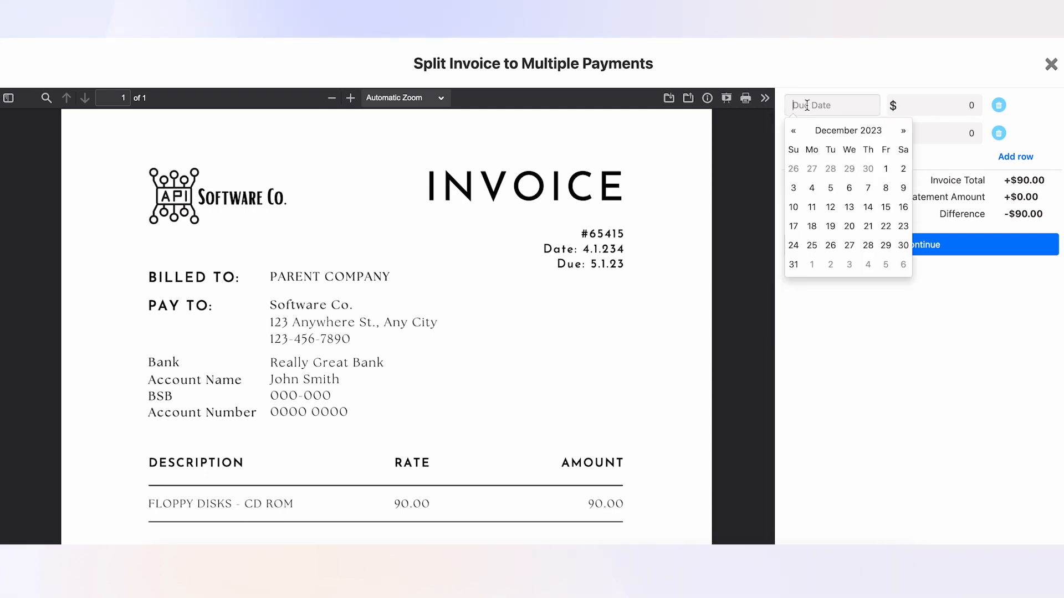
{"action": "left_click", "coordinate": [828, 192]}
{"action": "left_click", "coordinate": [815, 135]}
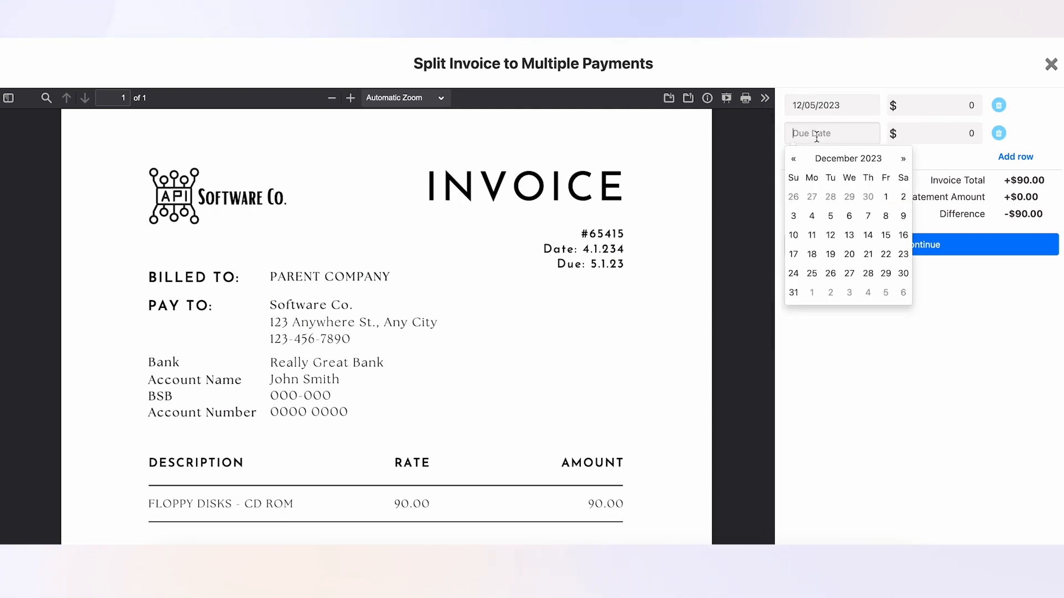
{"action": "left_click", "coordinate": [793, 235]}
Set the first payment to $50 and the second to $40, and submit the payment split.
{"action": "left_click", "coordinate": [967, 109]}
{"action": "type", "text": "5"}
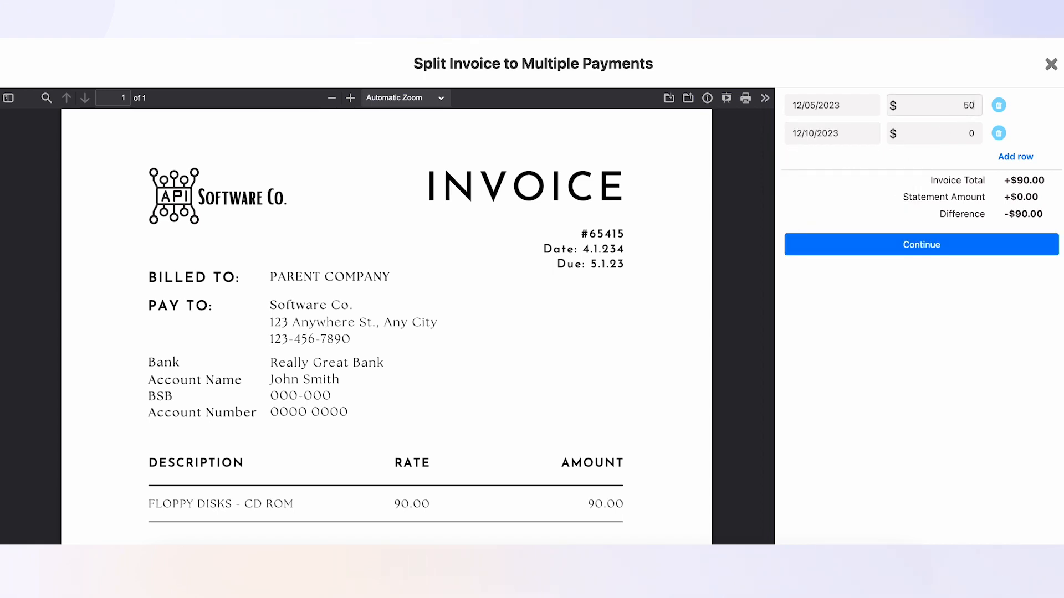
{"action": "left_click", "coordinate": [973, 136]}
{"action": "type", "text": "40"}
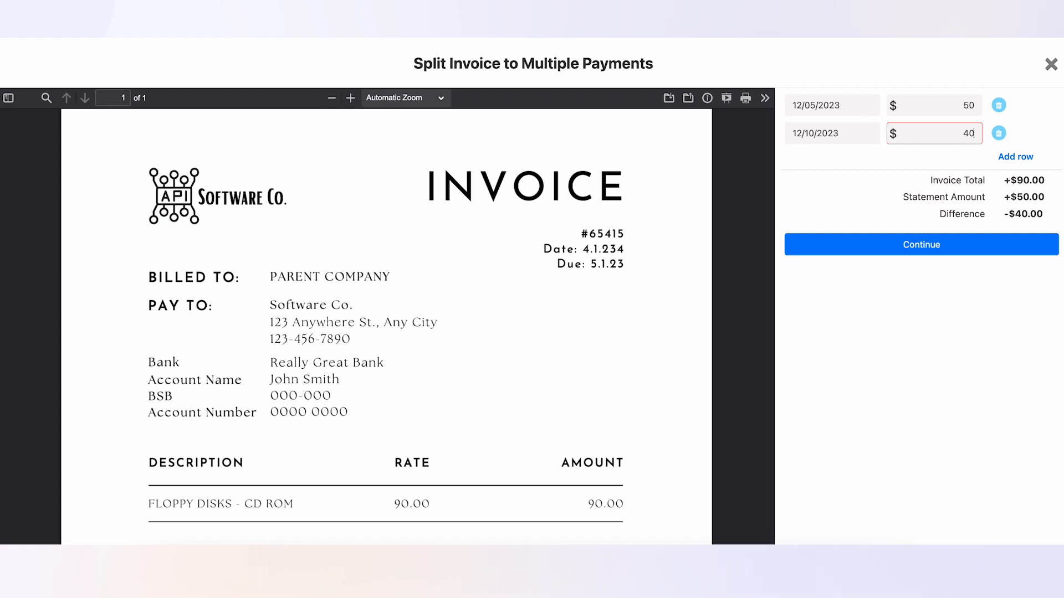
{"action": "left_click", "coordinate": [949, 255]}
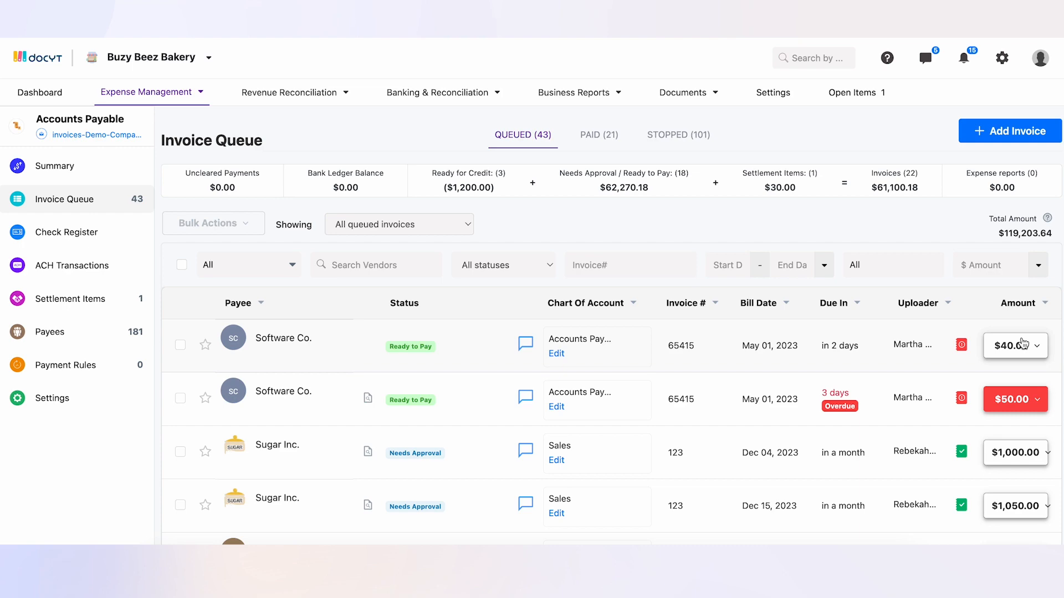
Start a Split Invoice Across Businesses for the Sugar Inc. invoice billed Dec 04, 2023.
{"action": "left_click", "coordinate": [1037, 453]}
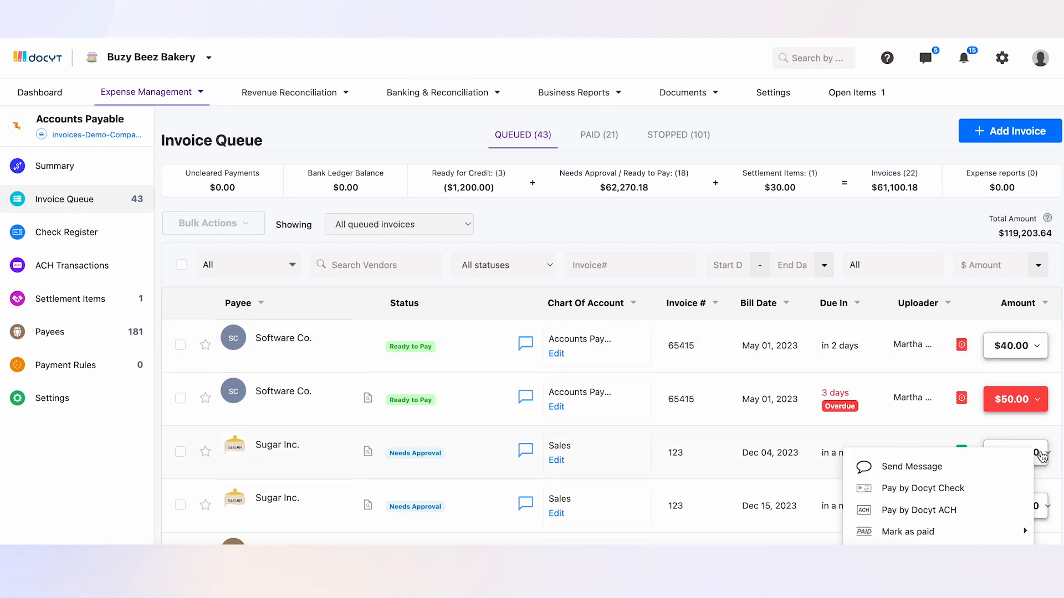
{"action": "scroll", "coordinate": [931, 482], "scroll_direction": "down", "scroll_amount": 4}
{"action": "mouse_move", "coordinate": [890, 362]}
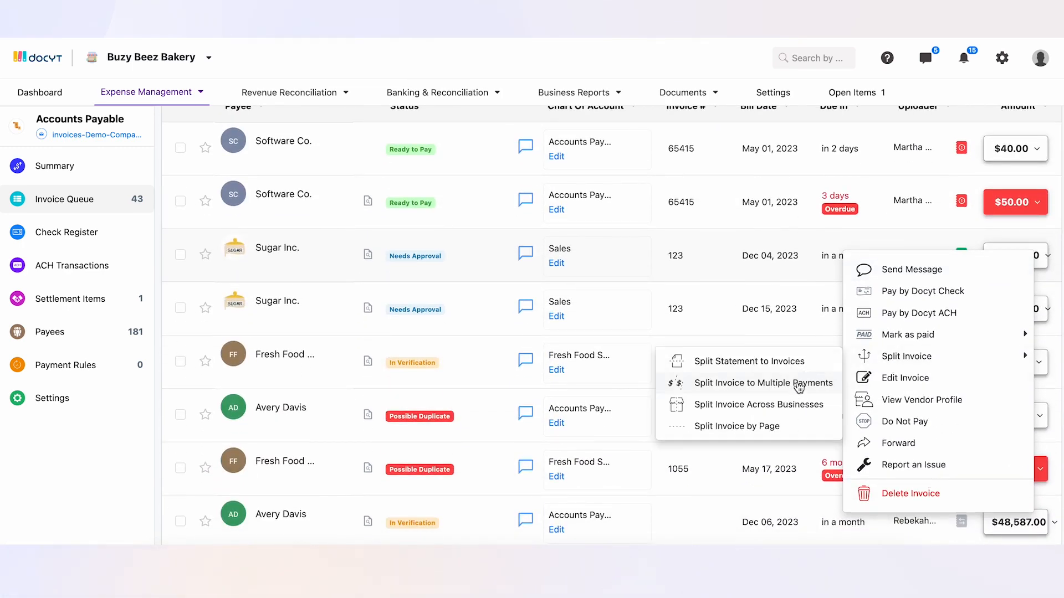
{"action": "left_click", "coordinate": [781, 413]}
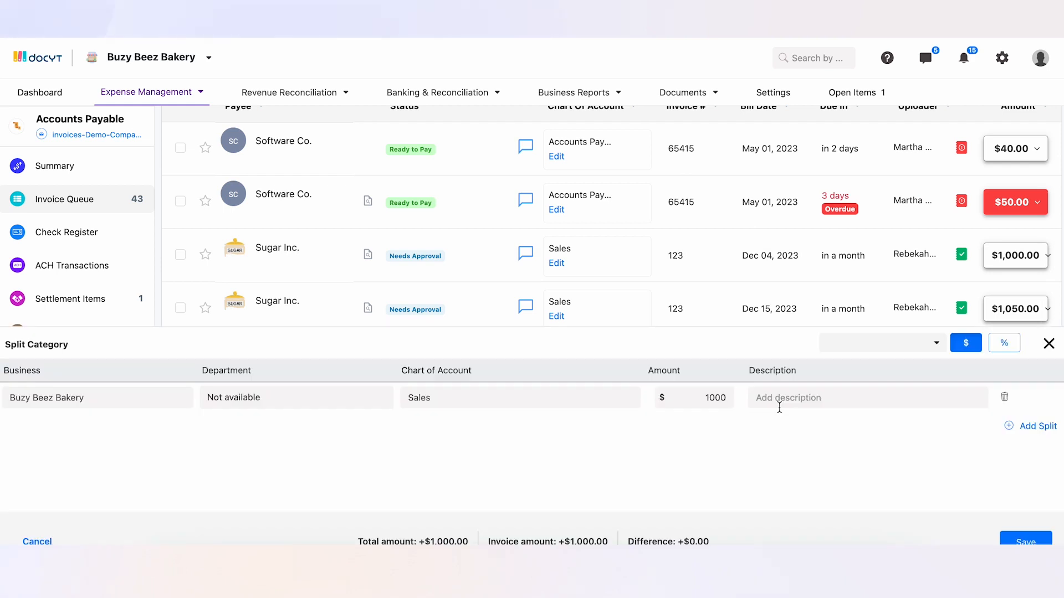
Add a second split row for Buzy Beez Bakery and assign it the Accounts Payable - Docyt account.
{"action": "left_click", "coordinate": [1027, 428]}
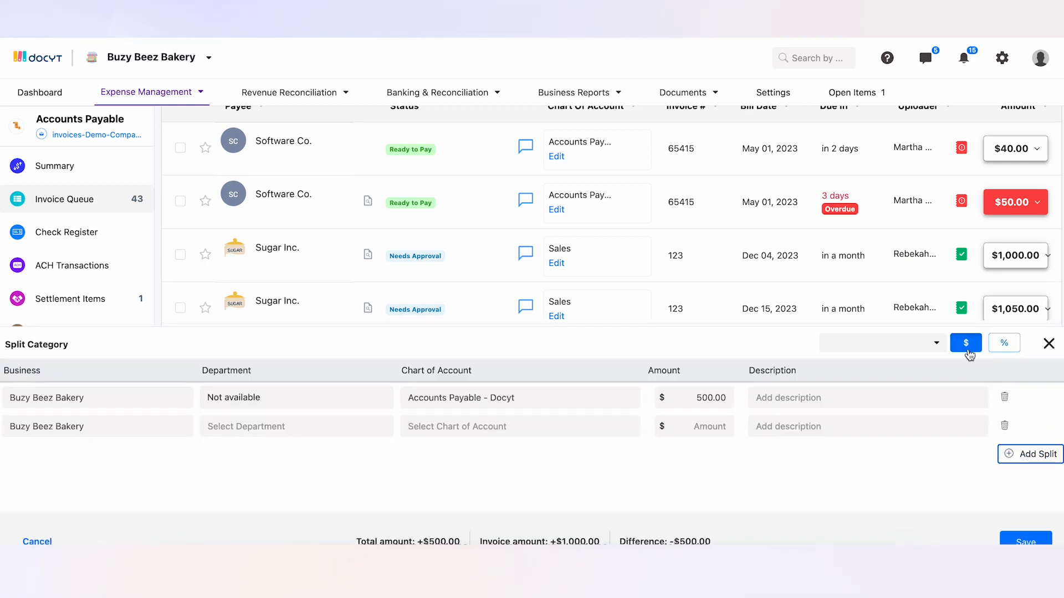
{"action": "left_click", "coordinate": [1004, 348]}
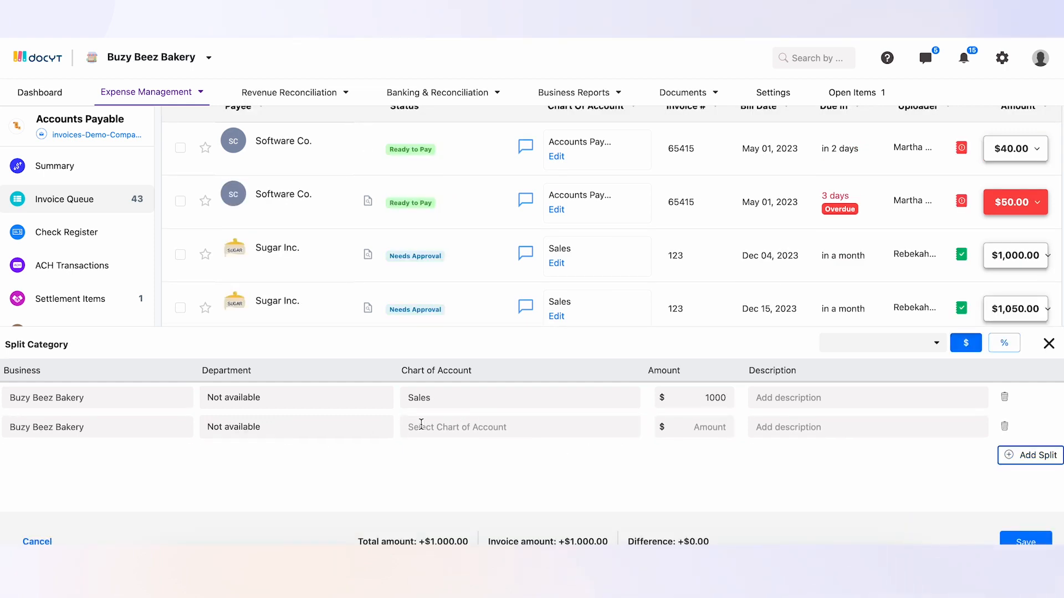
{"action": "left_click", "coordinate": [445, 433]}
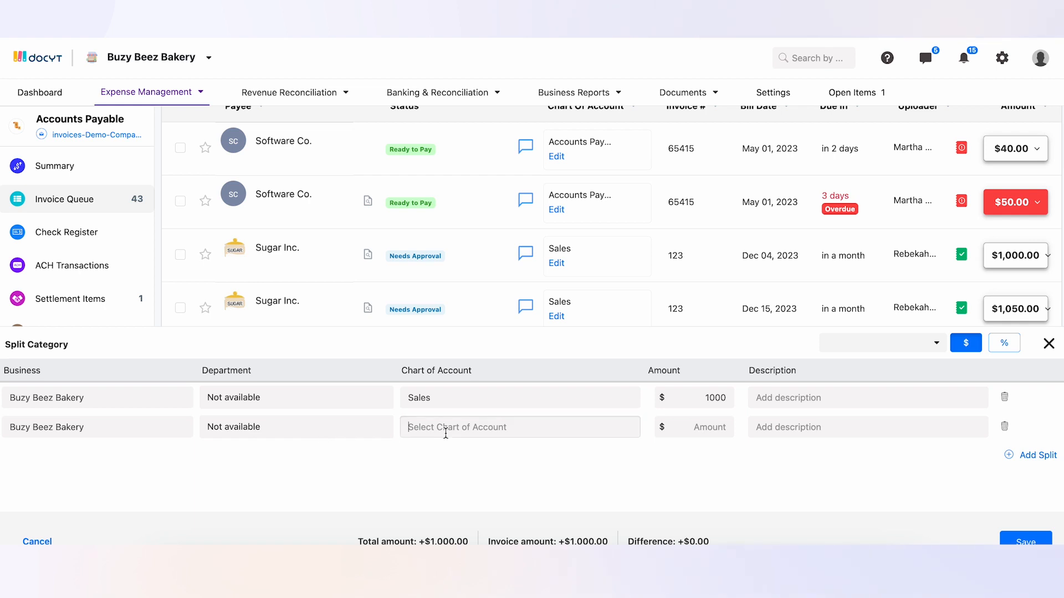
{"action": "left_click", "coordinate": [476, 447]}
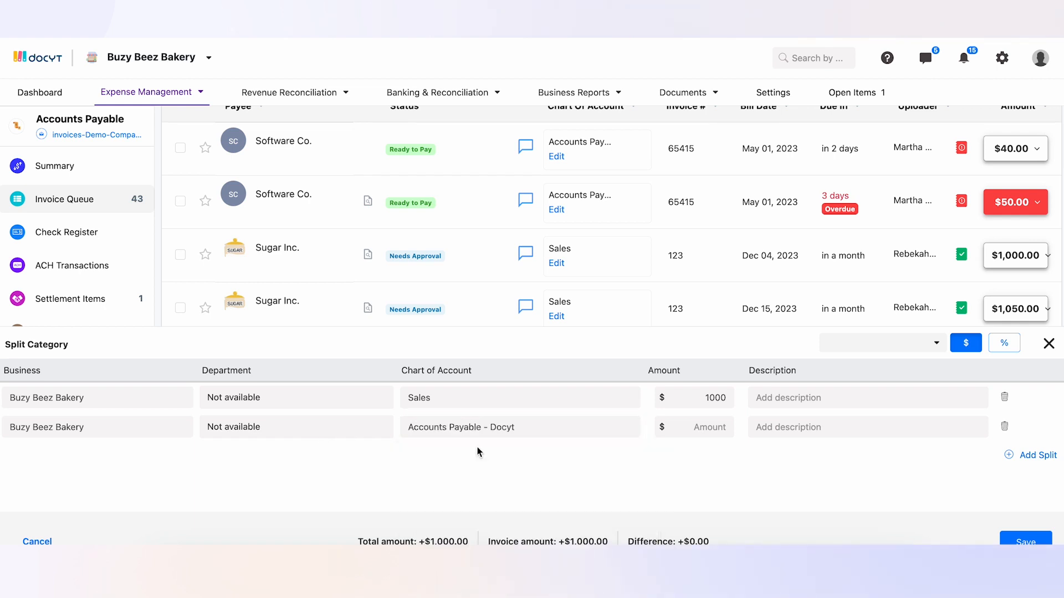
Set the amounts of both category splits to $500 and save the split.
{"action": "left_click_drag", "start_coordinate": [703, 399], "coordinate": [736, 406]}
{"action": "type", "text": "500"}
{"action": "left_click", "coordinate": [715, 431]}
{"action": "left_click_drag", "start_coordinate": [707, 427], "coordinate": [737, 432]}
{"action": "type", "text": "500"}
{"action": "left_click", "coordinate": [826, 462]}
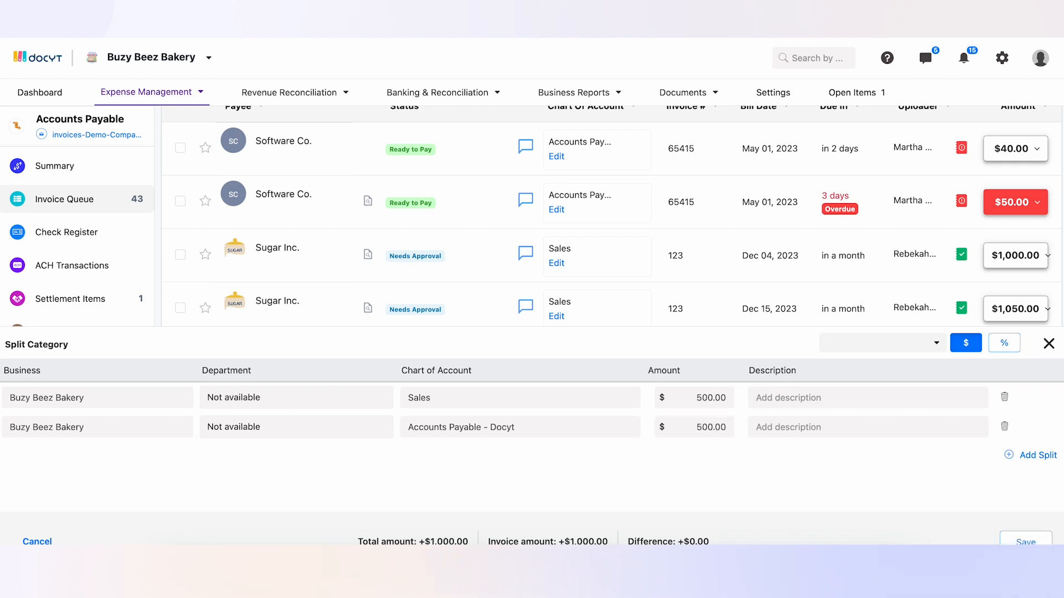
{"action": "left_click", "coordinate": [1014, 542]}
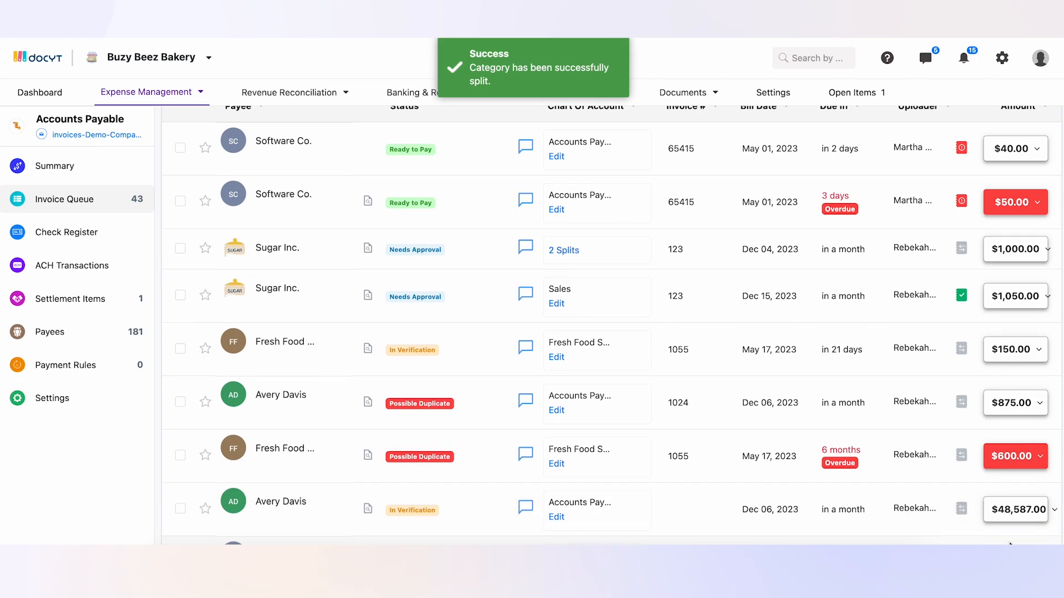
Start a Split Invoice by Page for the $90 Software Co. invoice with number 365415.
{"action": "scroll", "coordinate": [676, 424], "scroll_direction": "down", "scroll_amount": 3}
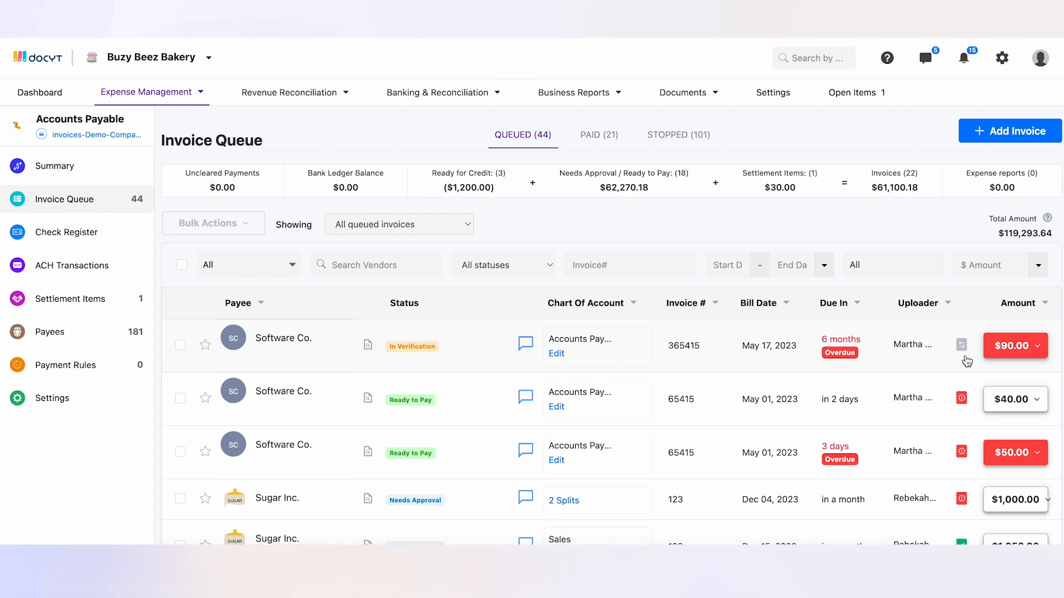
{"action": "left_click", "coordinate": [1037, 345]}
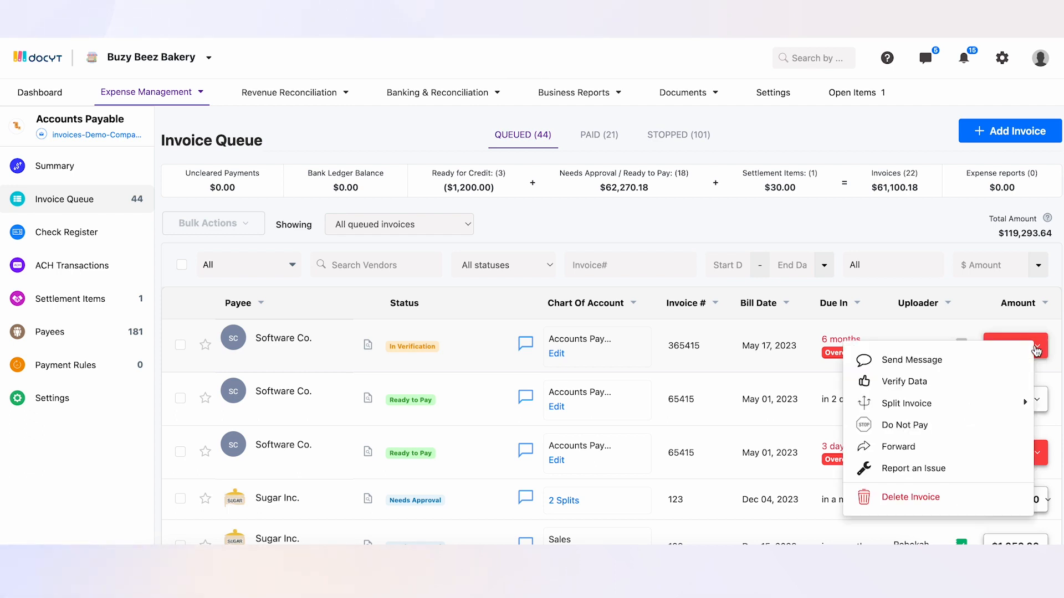
{"action": "mouse_move", "coordinate": [914, 404]}
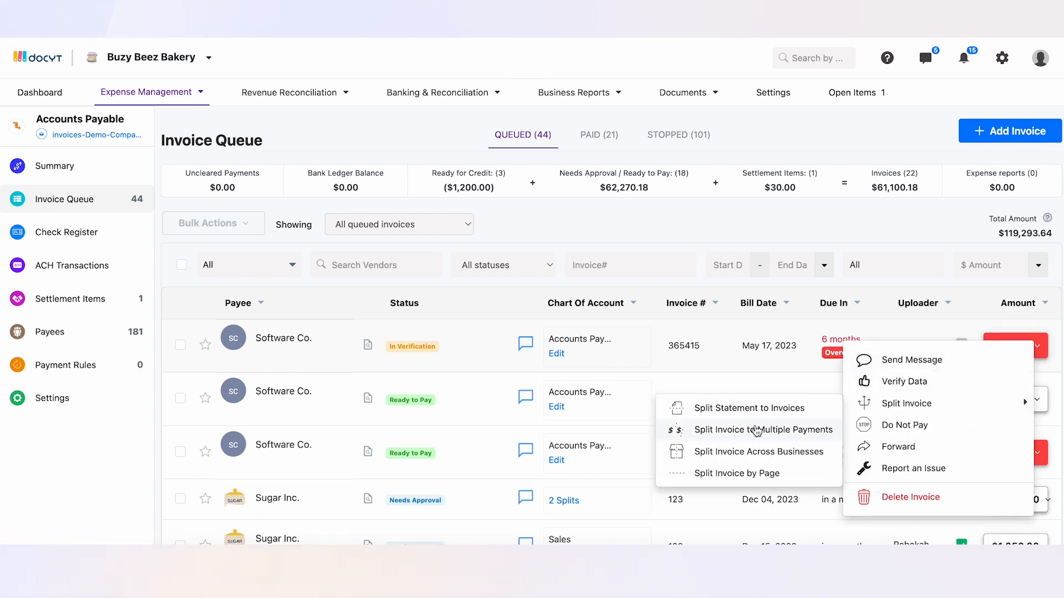
{"action": "left_click", "coordinate": [741, 474]}
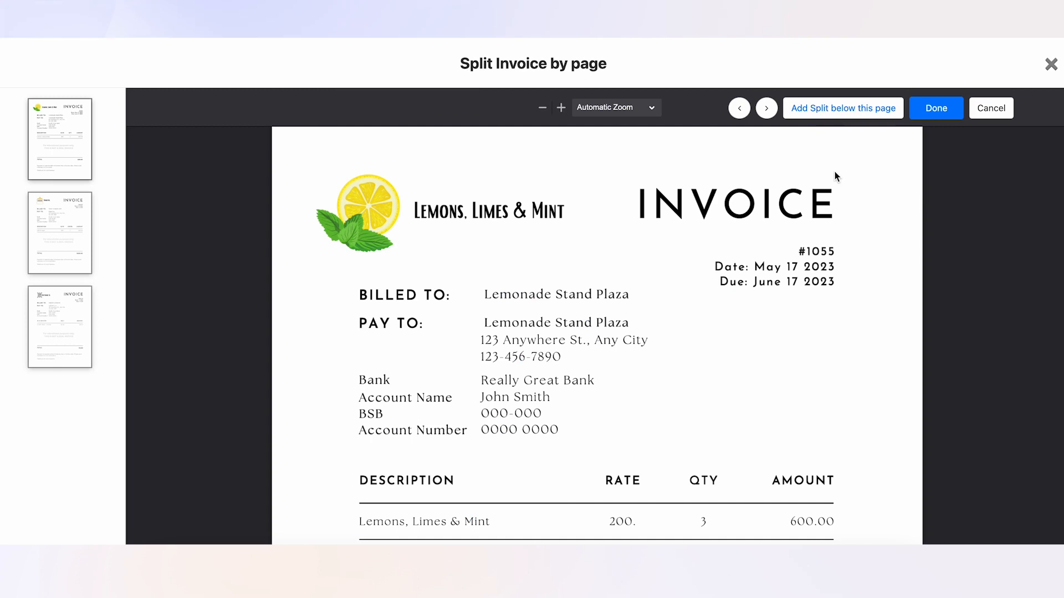
Add splits below the first page and the second page of the document, and finish the page split.
{"action": "left_click", "coordinate": [844, 109]}
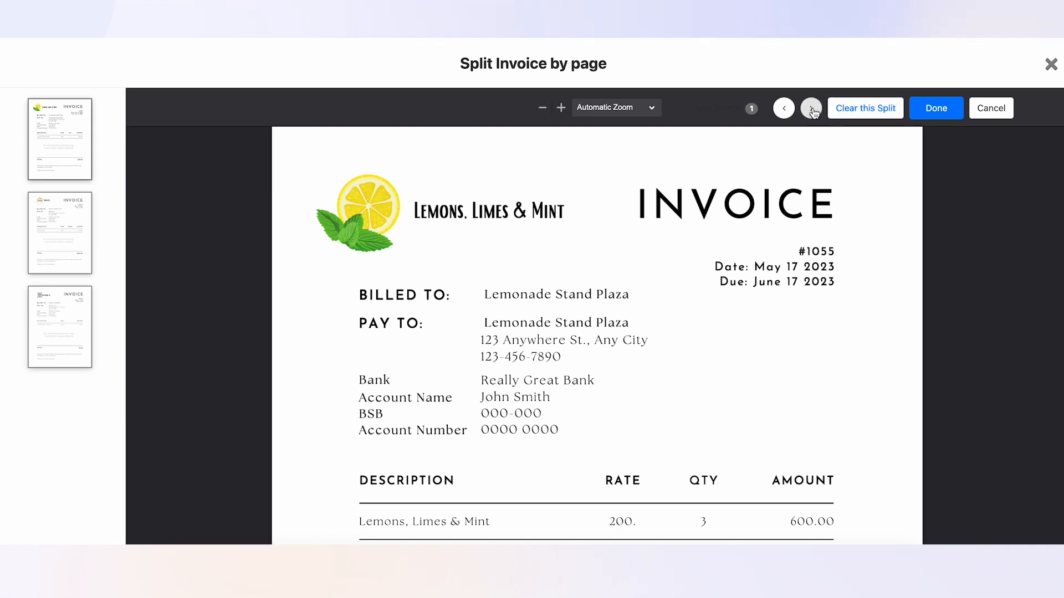
{"action": "left_click", "coordinate": [812, 109]}
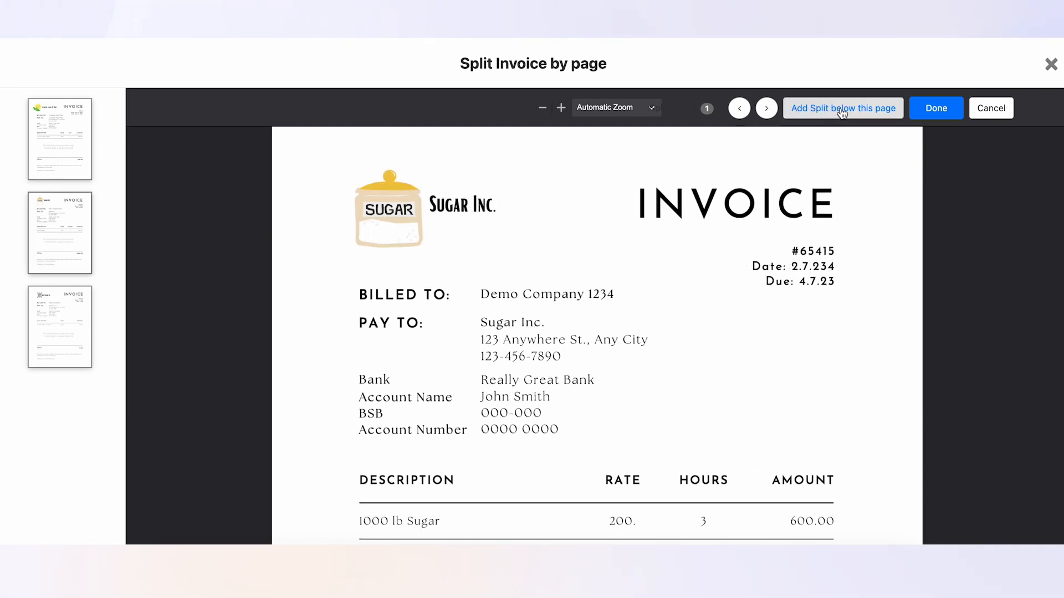
{"action": "left_click", "coordinate": [842, 113]}
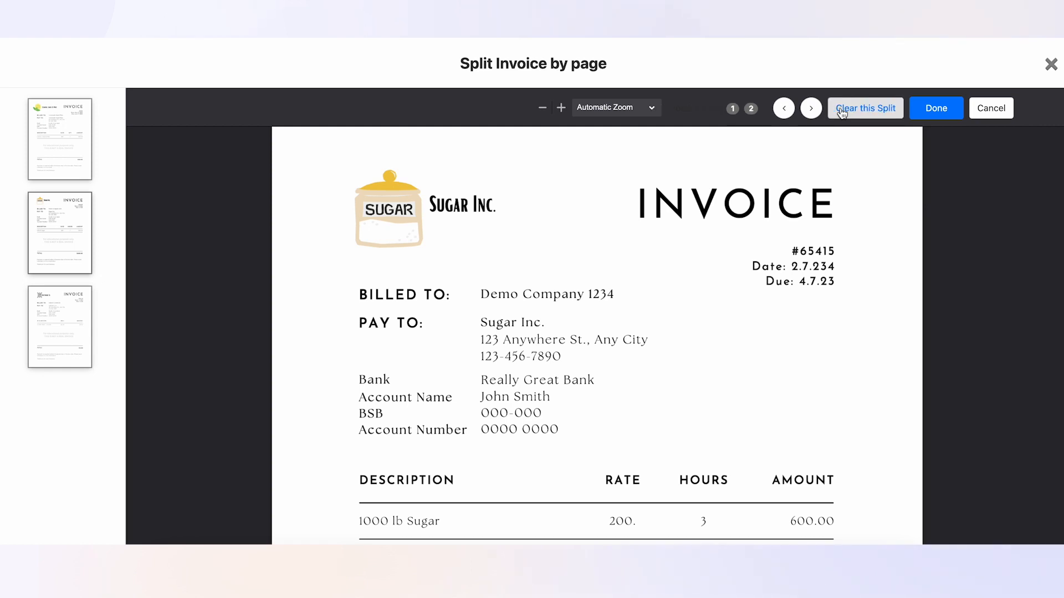
{"action": "left_click", "coordinate": [924, 113]}
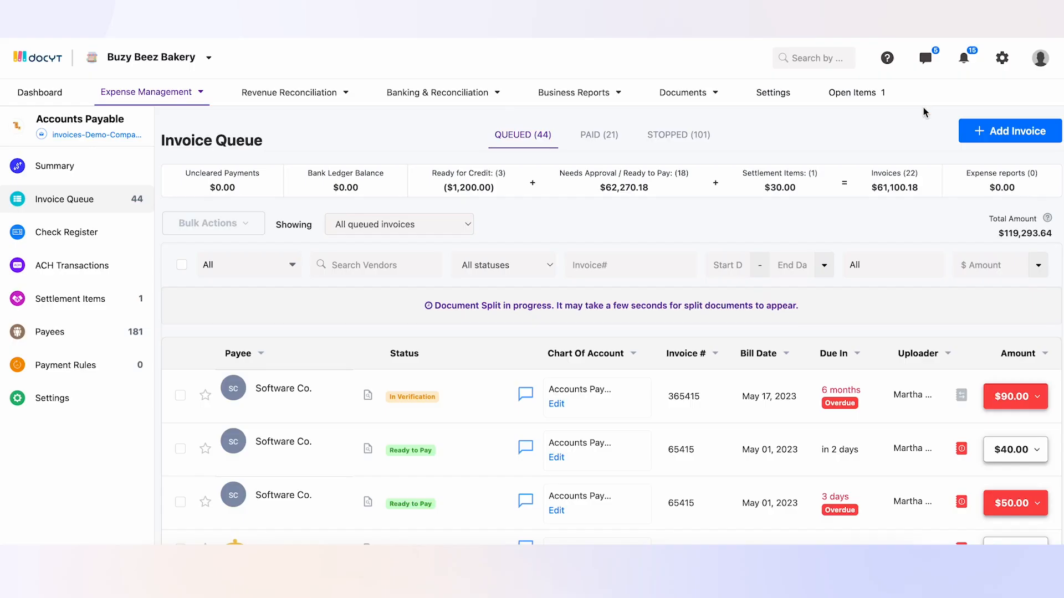